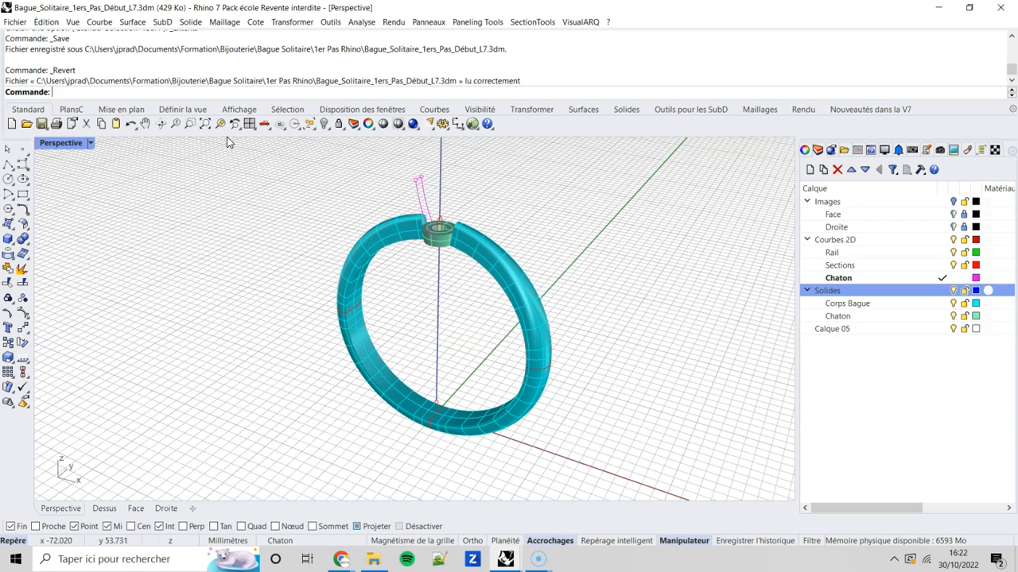
- Duplicate the upper outer circular edge of the green bezel as a curve on the current layer
click(204, 125)
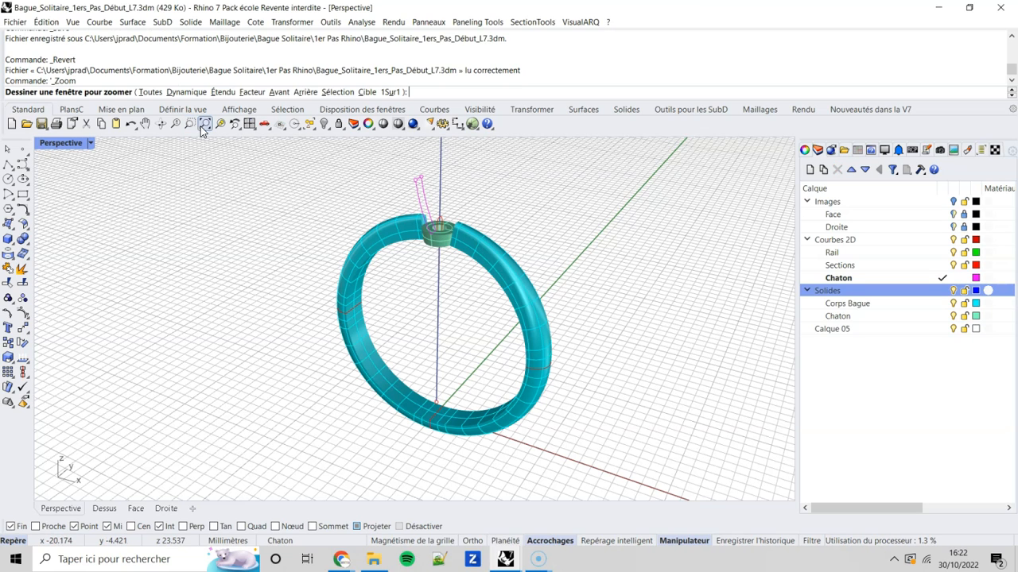
drag(402, 198, 489, 275)
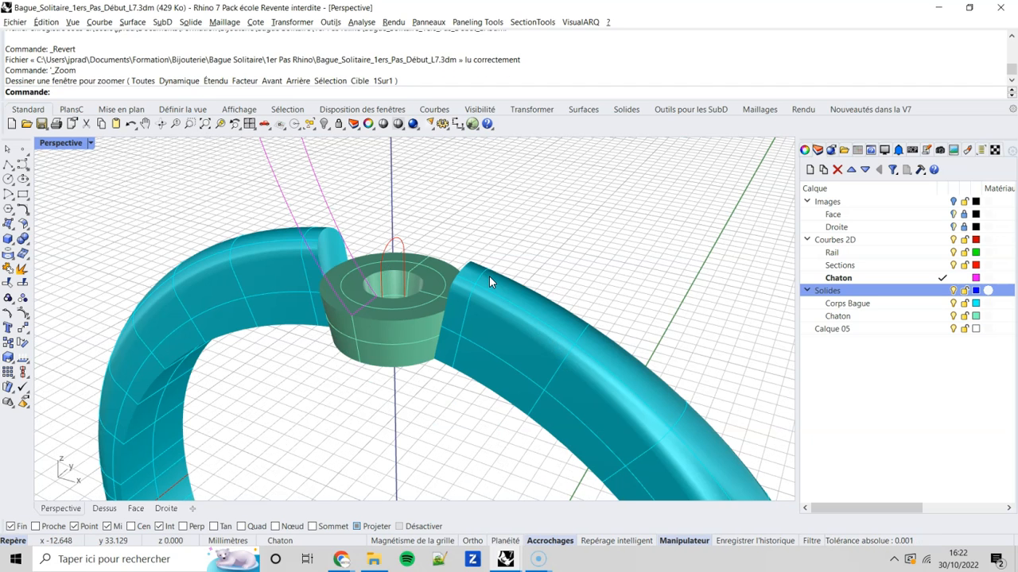
click(296, 148)
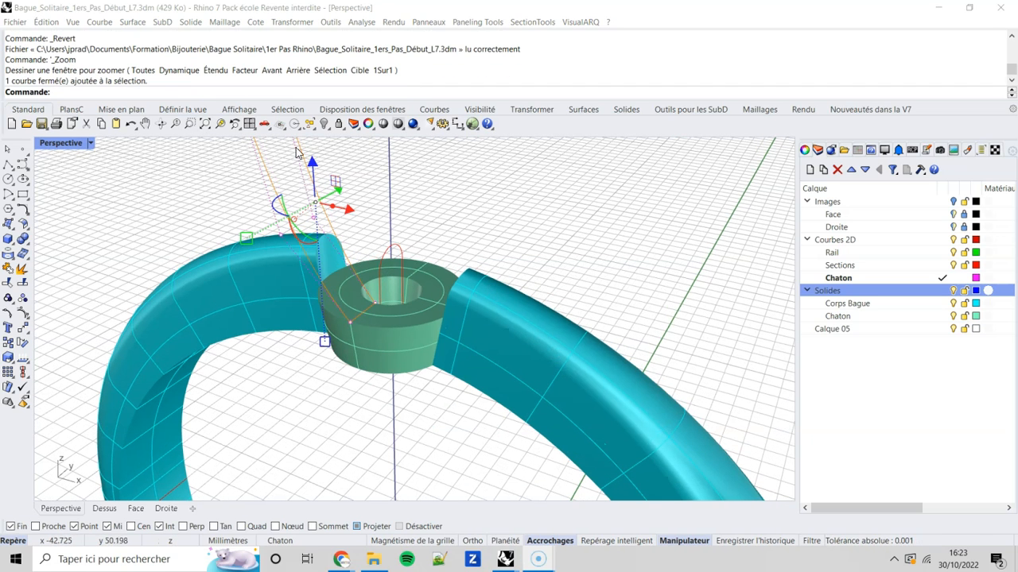
ctrl+shift+click(380, 327)
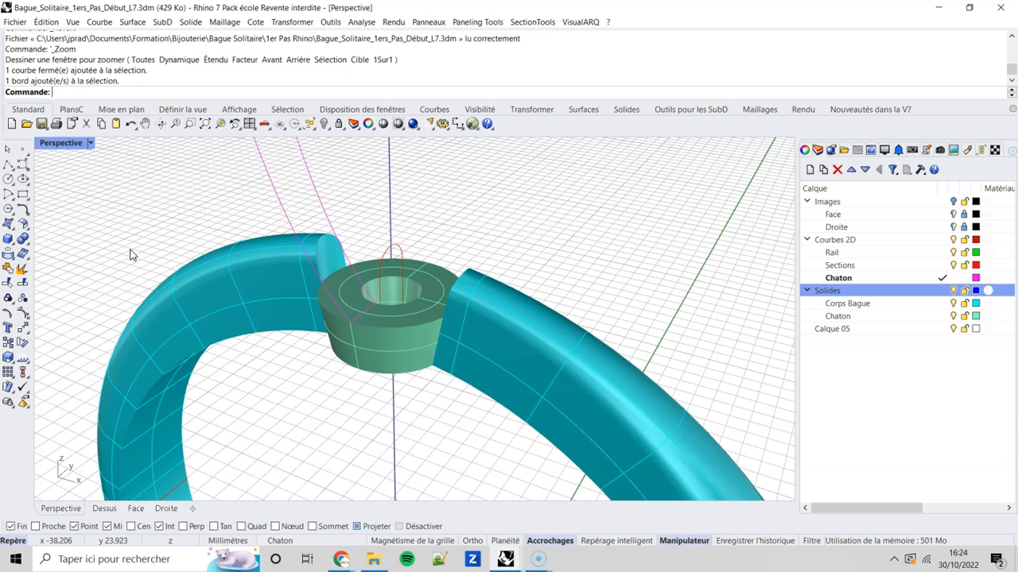
click(15, 260)
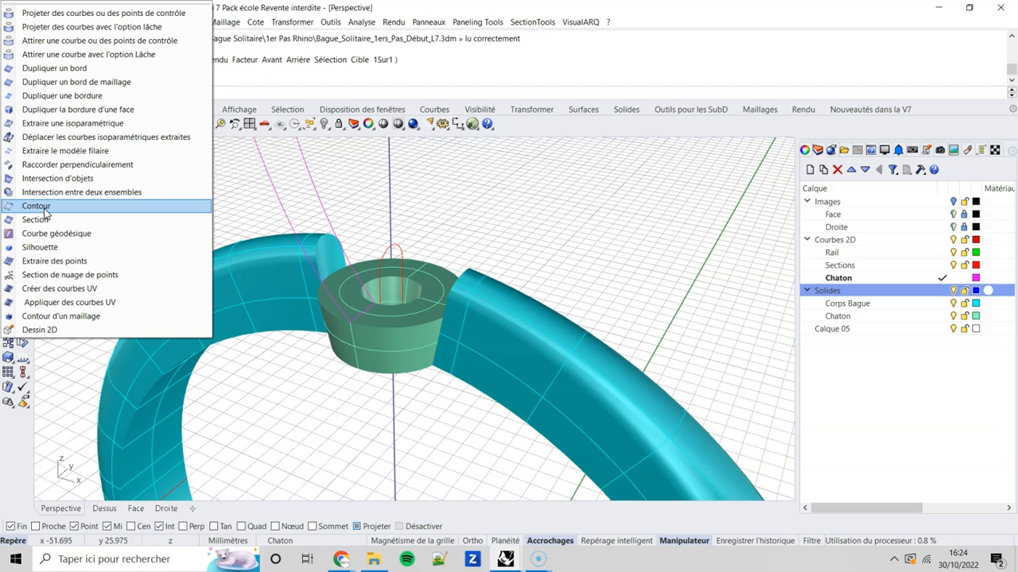
click(54, 68)
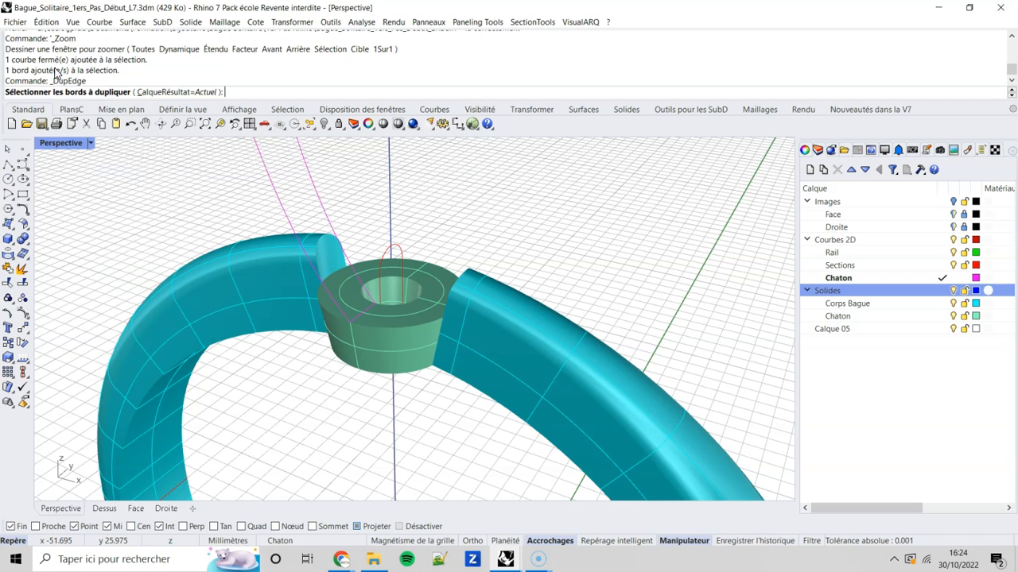
click(370, 325)
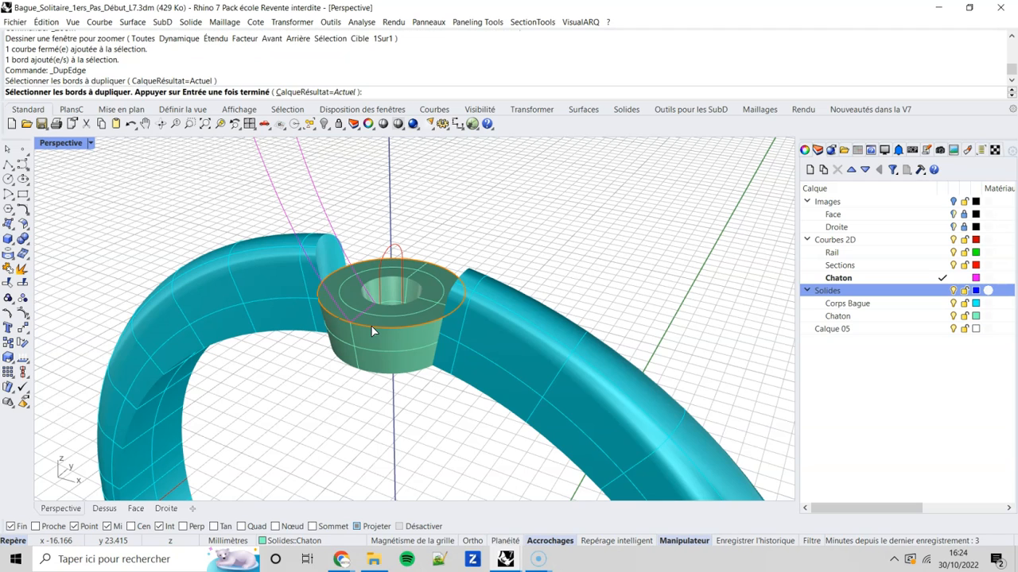
key(Return)
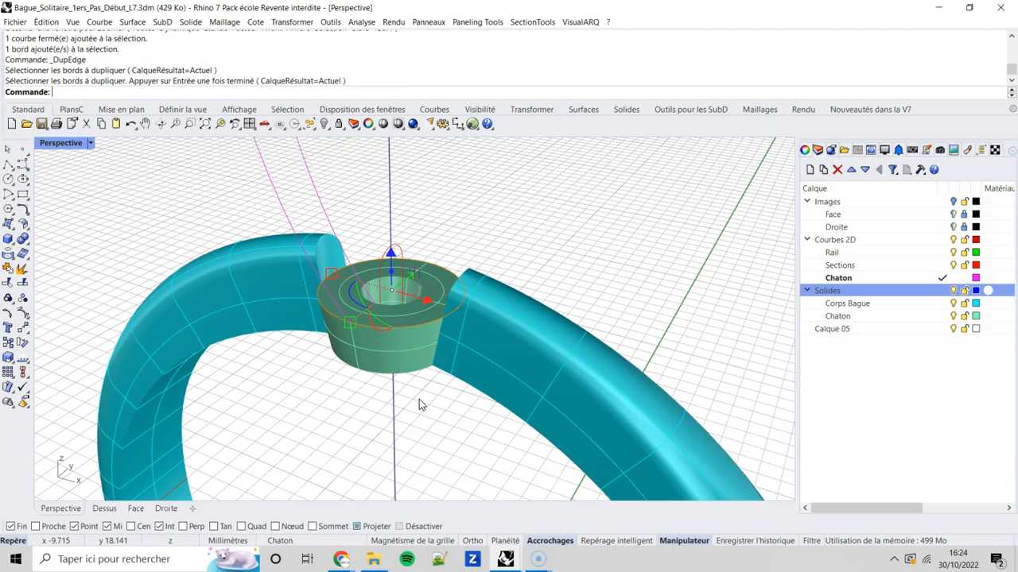
- Hide the Solides layer and turn off the Projeter option for object snaps
click(953, 291)
click(600, 263)
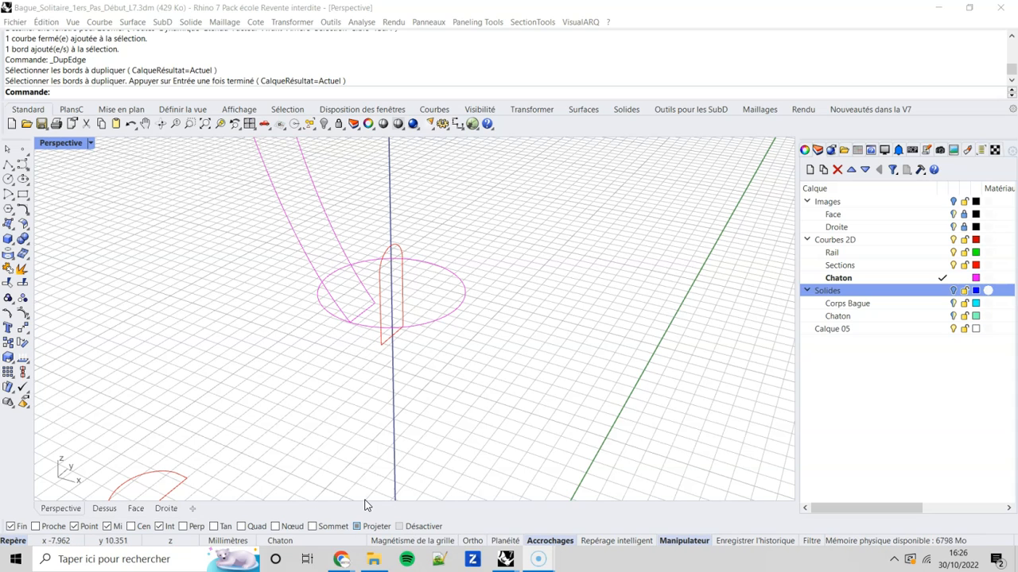
click(356, 526)
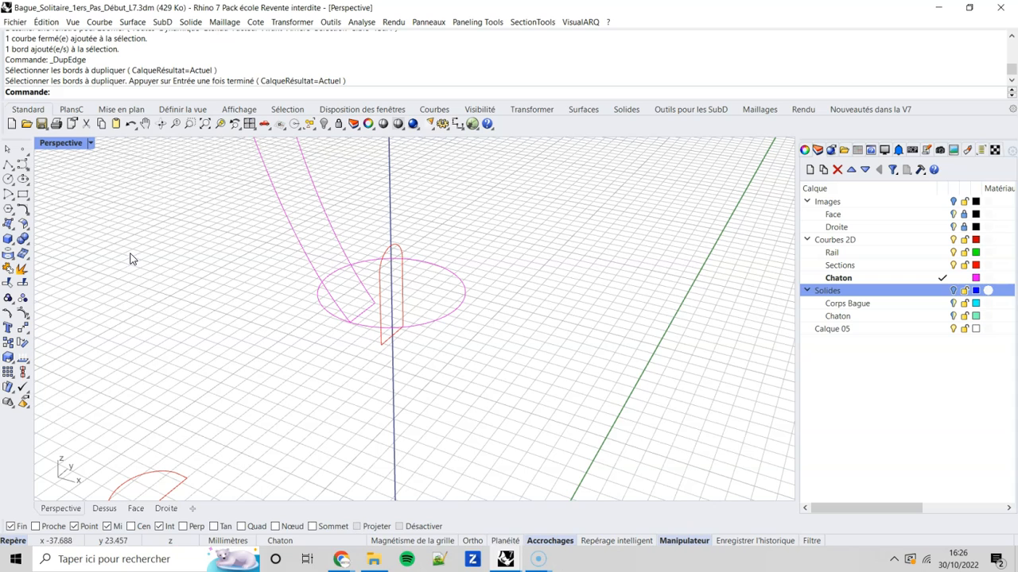
- Draw a 0.7 mm diameter circle centred on the lower outer corner of the prong profile
click(9, 181)
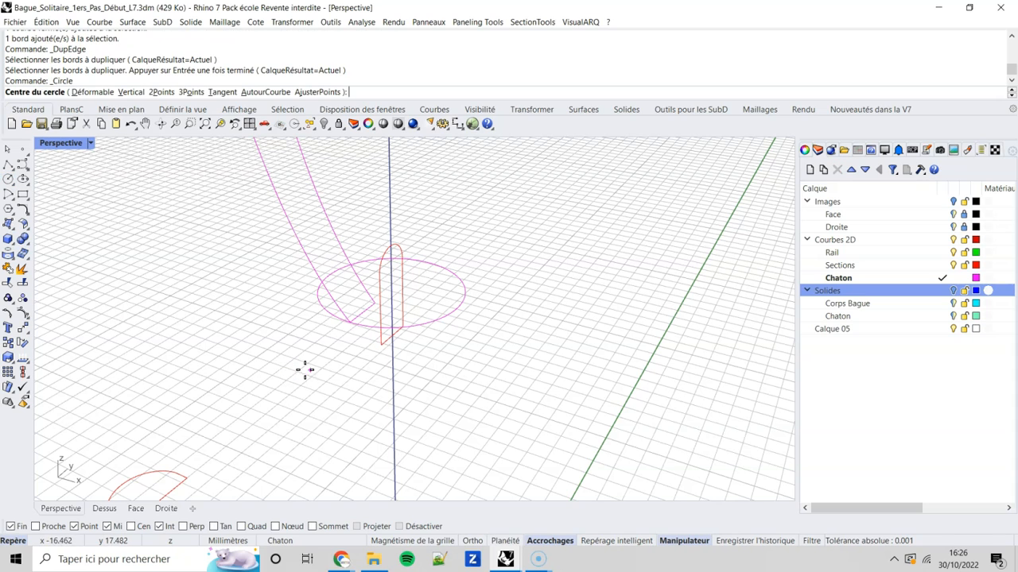
click(347, 325)
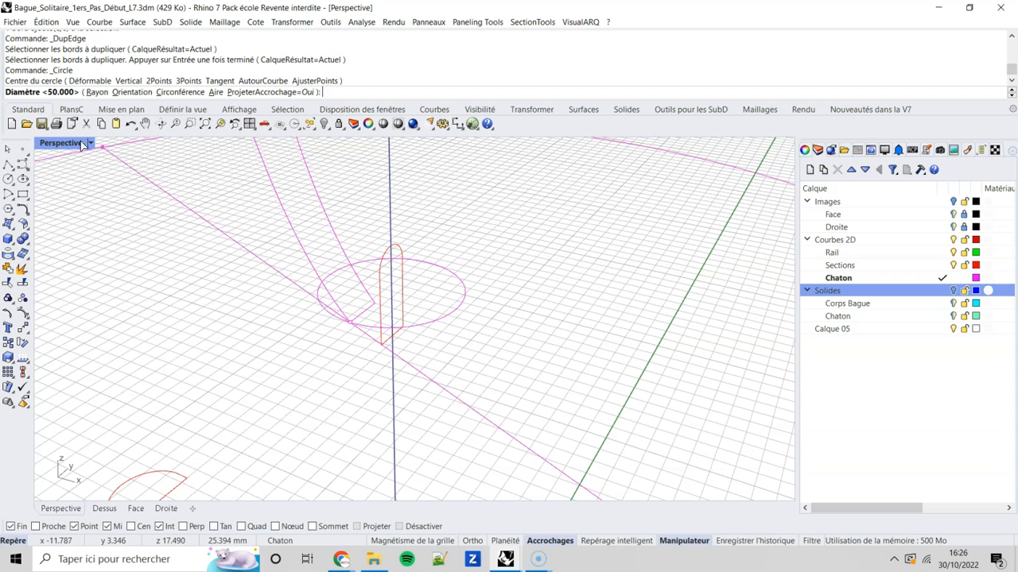
text(0.7)
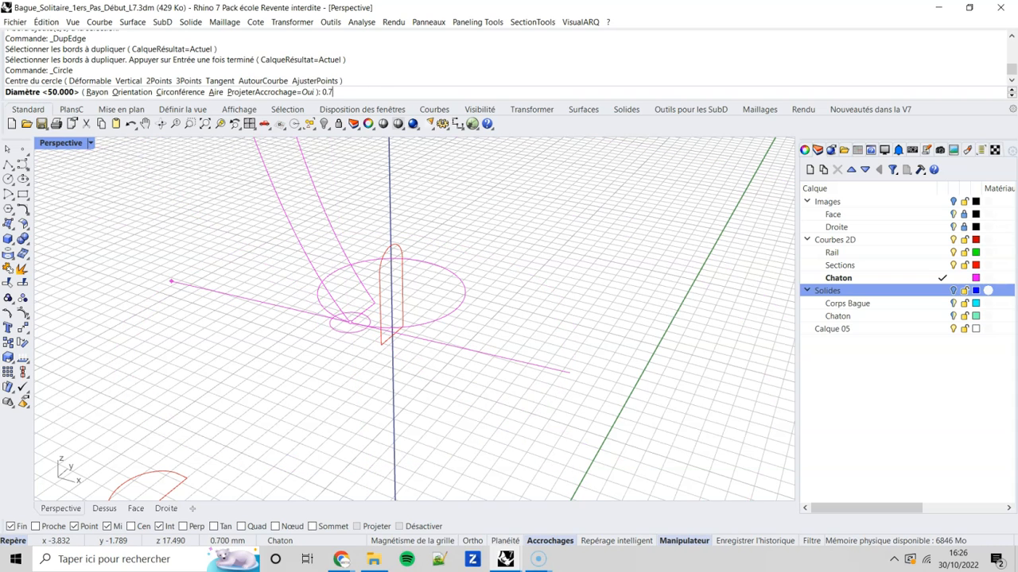
key(Return)
scroll(343, 344, up, 3)
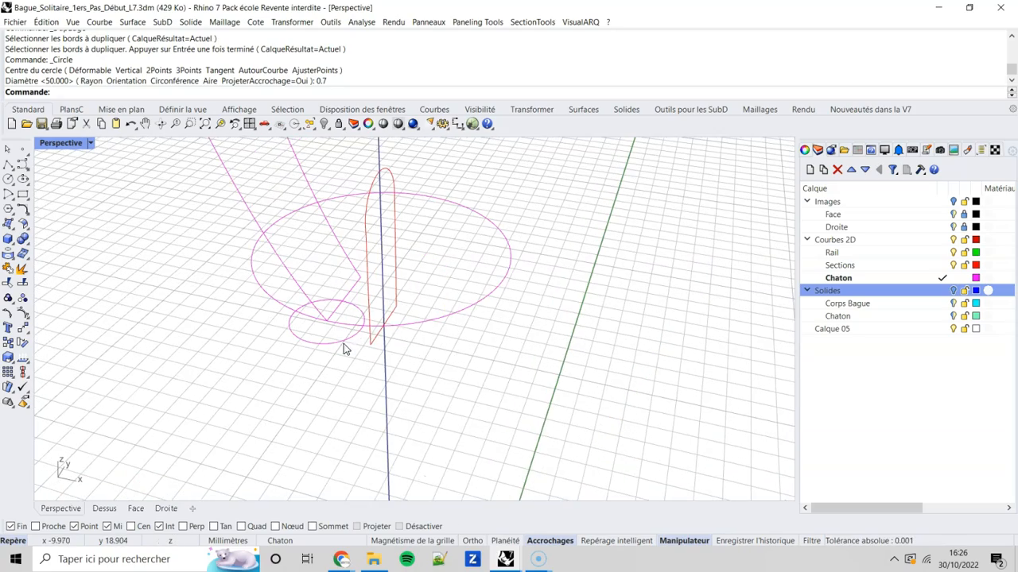
- Trim away the duplicated bezel edge outside the small circle, then delete the circle used as cutter
right_drag(325, 346, 363, 371)
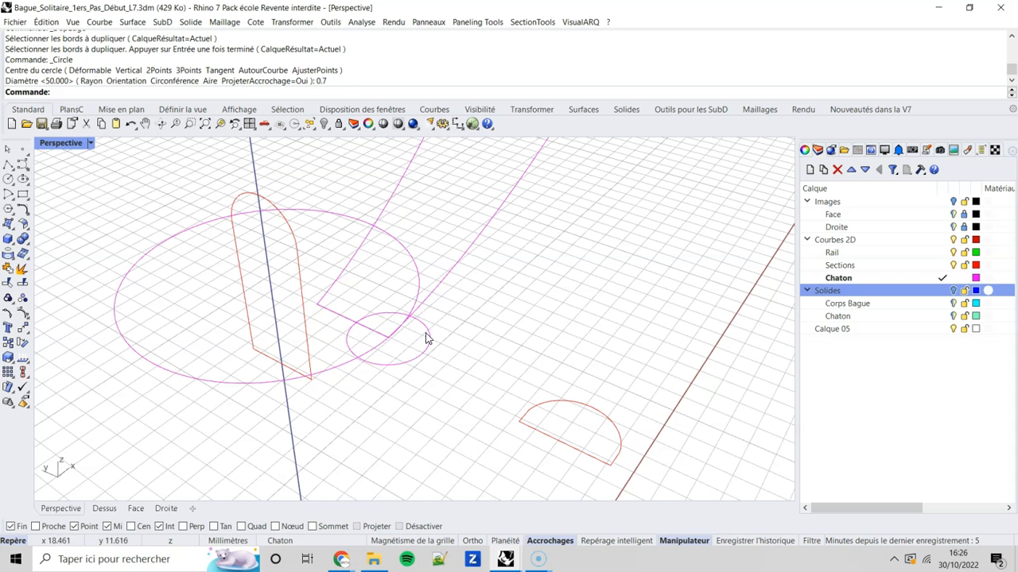
right_drag(416, 313, 464, 332)
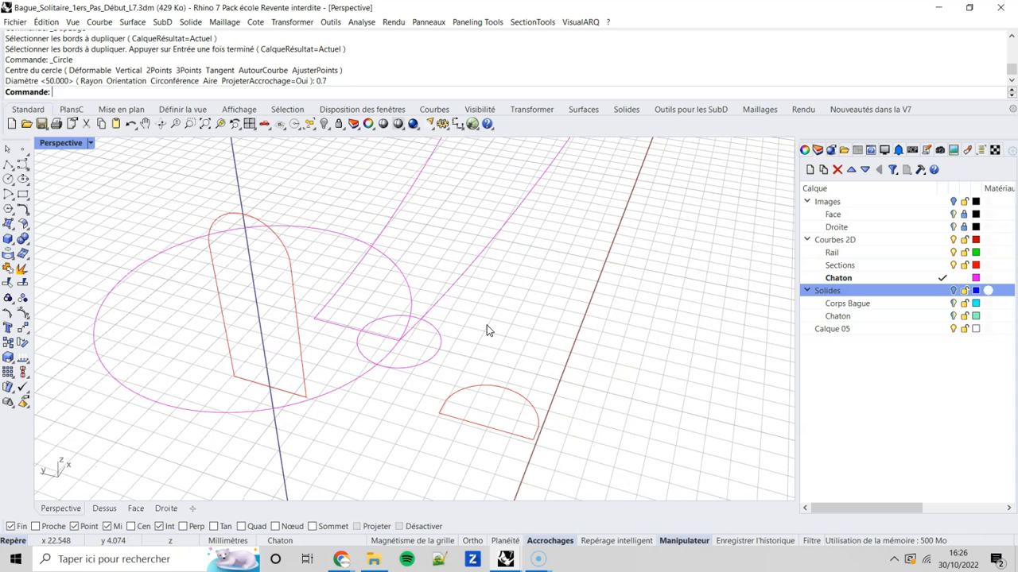
click(8, 283)
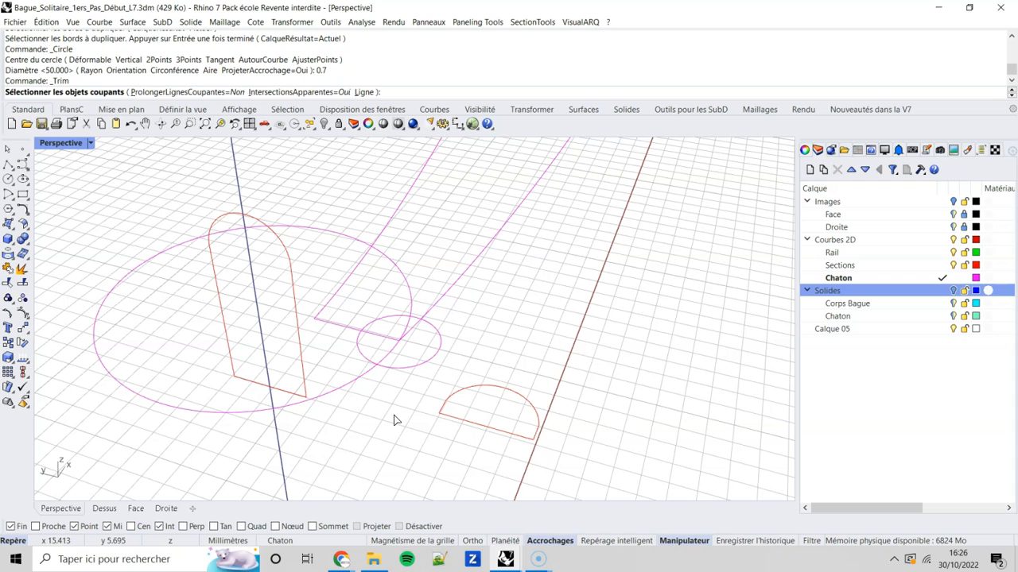
click(417, 365)
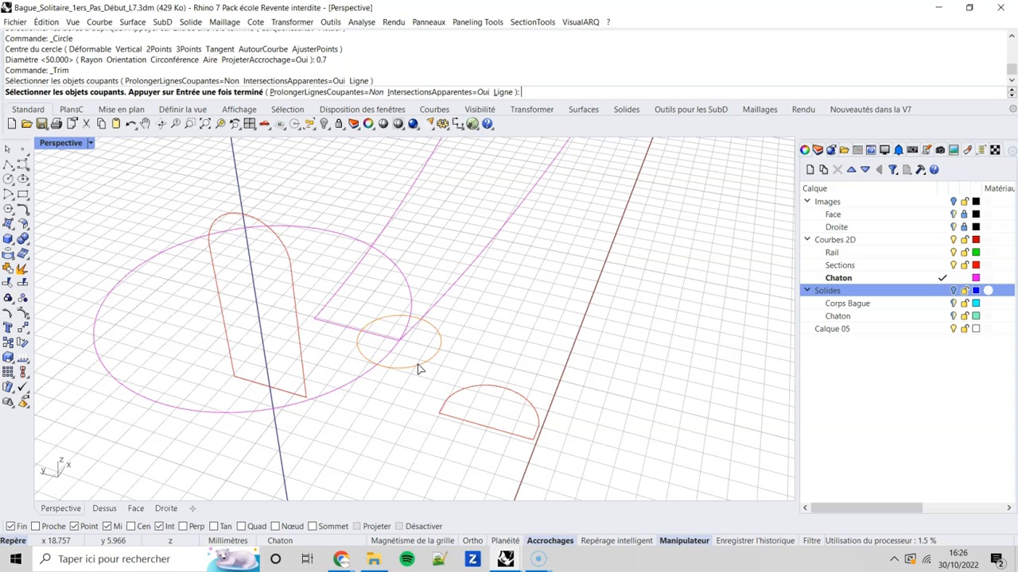
key(Return)
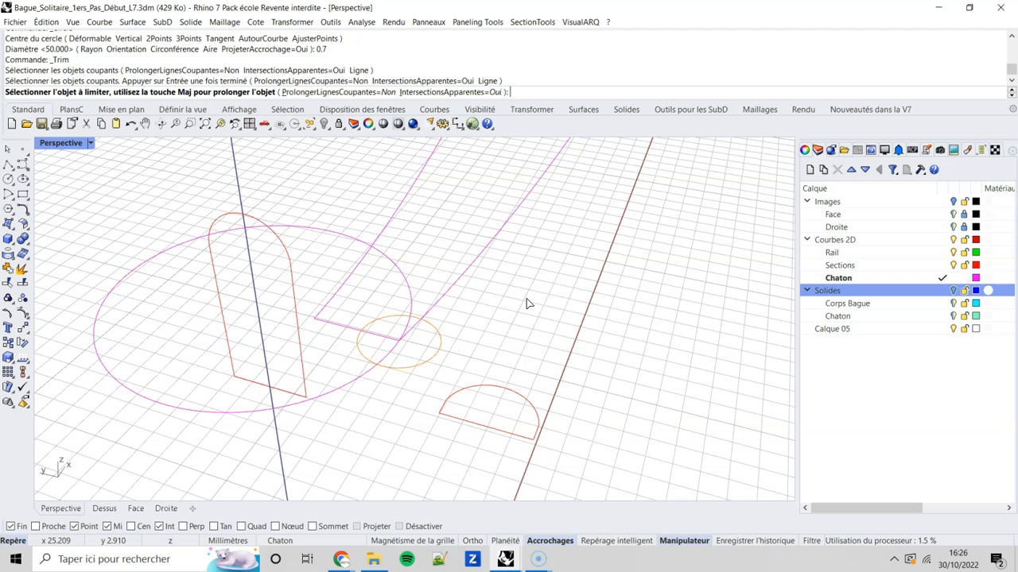
click(350, 388)
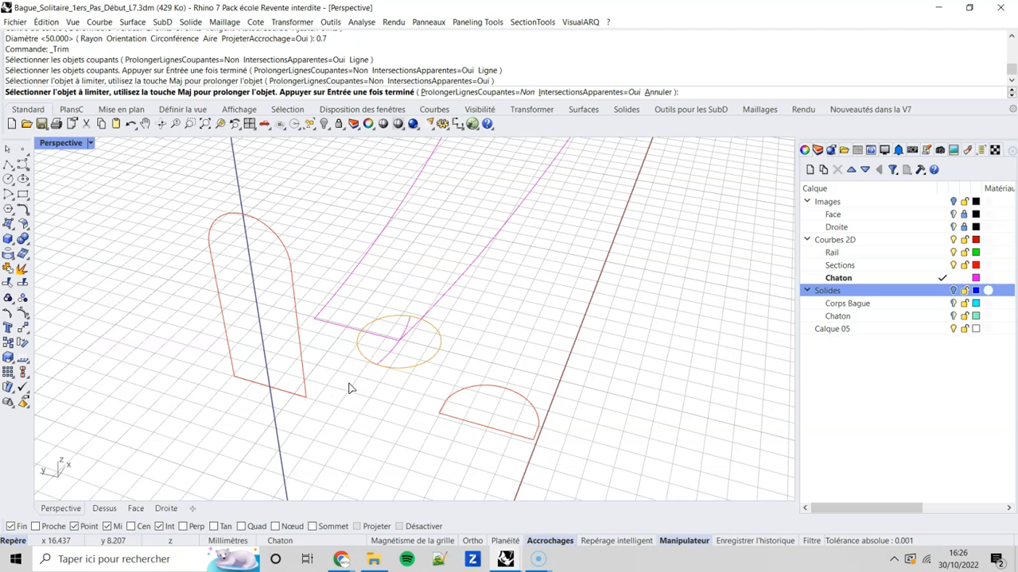
key(Return)
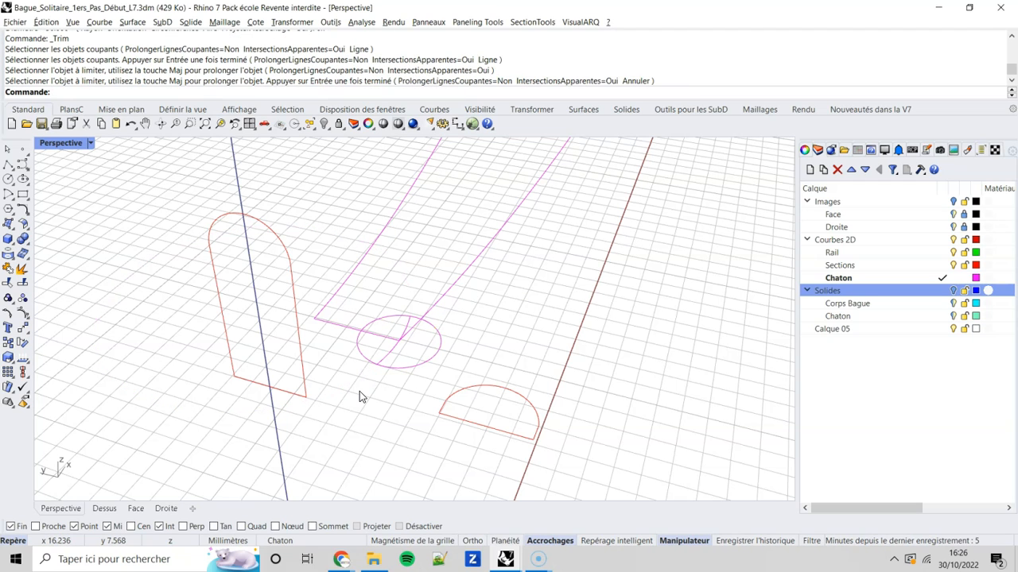
click(415, 368)
key(Delete)
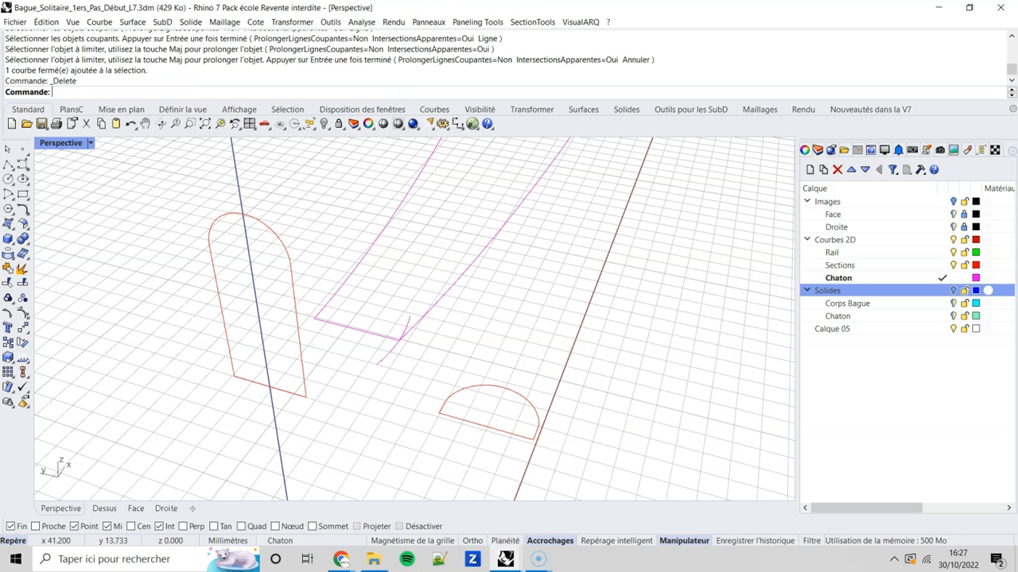
- Measure the distance between the two ends of the remaining short arc
click(362, 22)
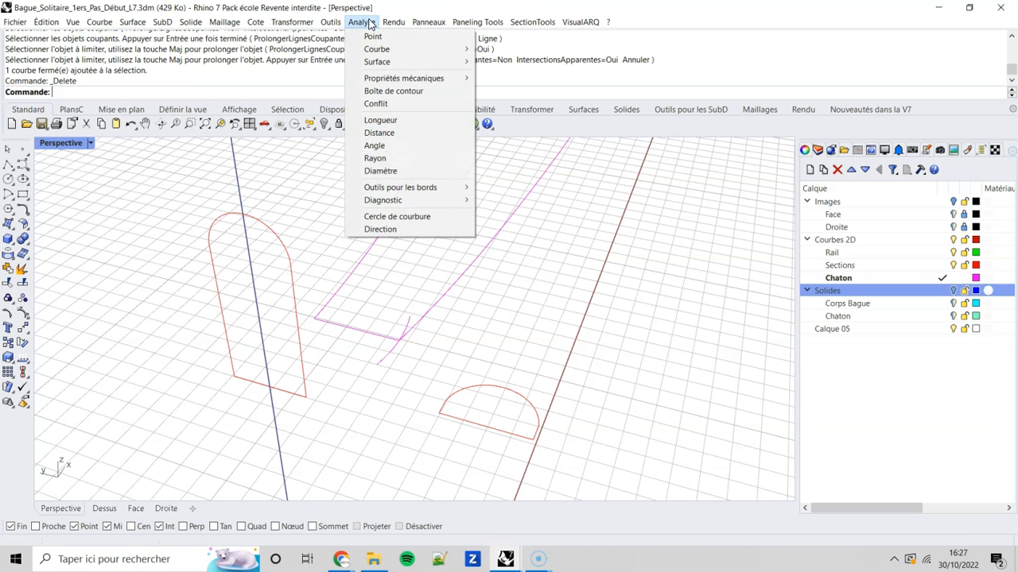
click(419, 131)
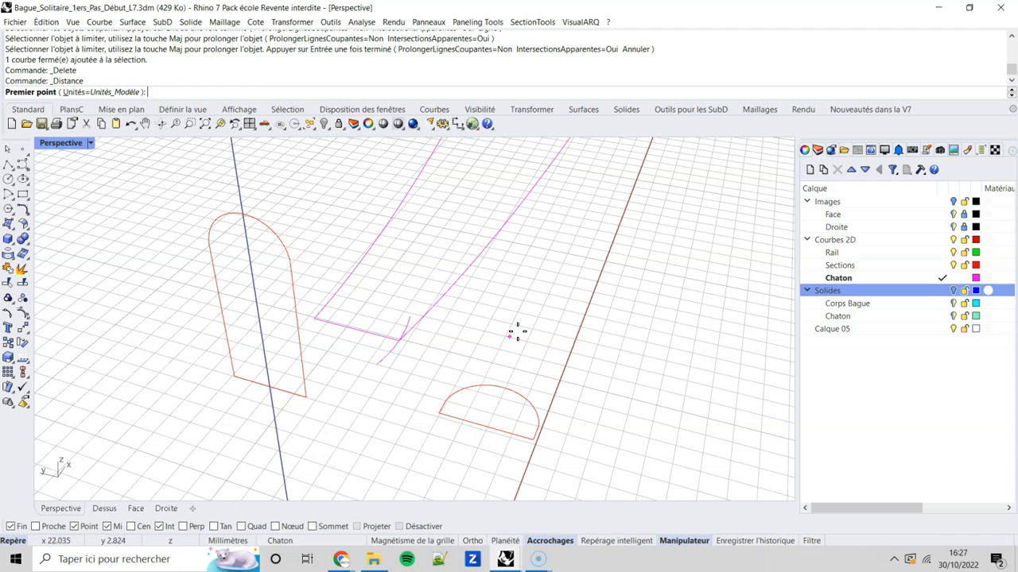
click(379, 367)
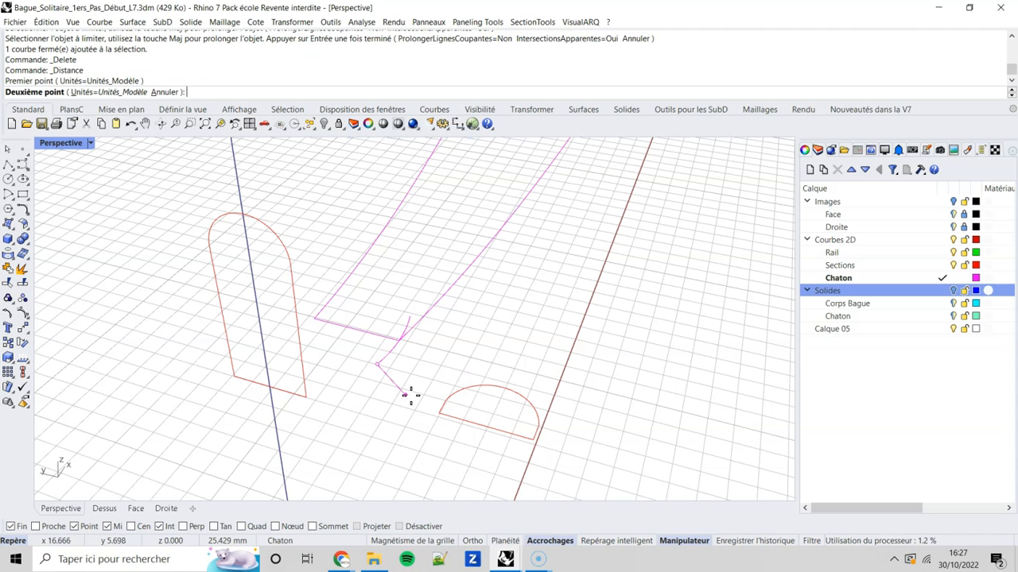
click(406, 316)
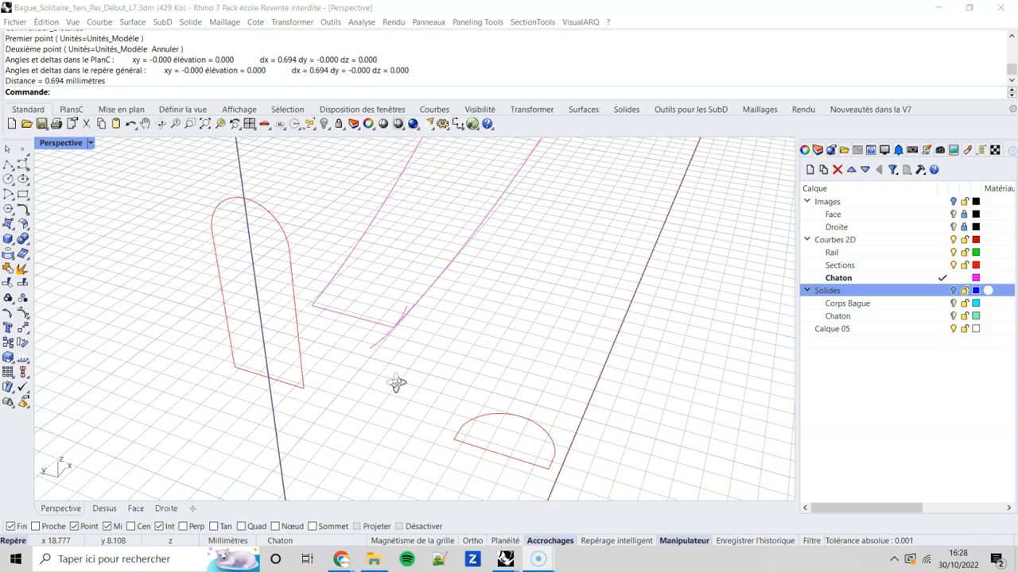
- Move the closed prong profile from its lower outer corner at the arc's midpoint to one end of the arc
right_drag(394, 386, 411, 389)
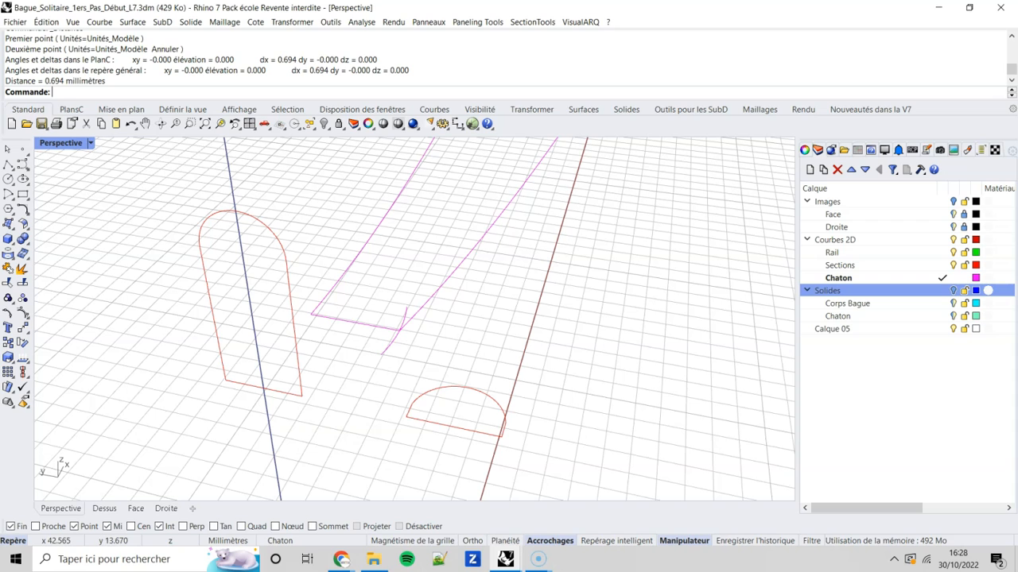
click(292, 22)
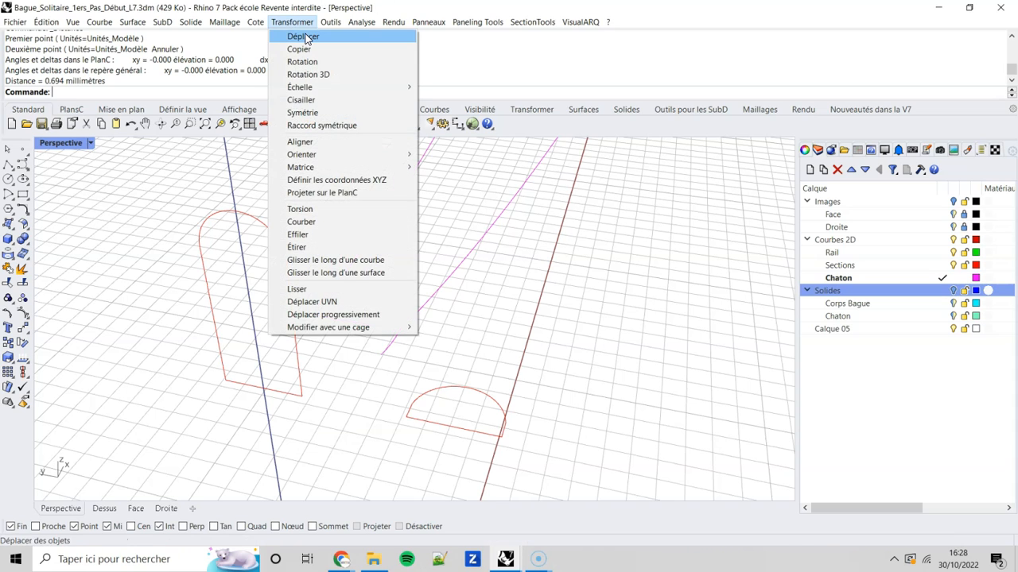
click(305, 37)
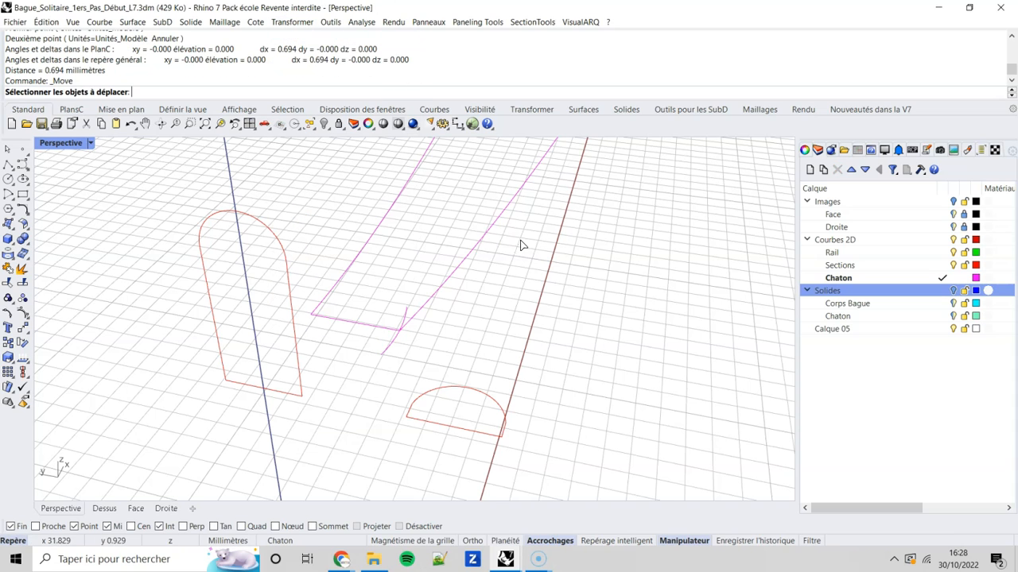
click(462, 267)
key(Return)
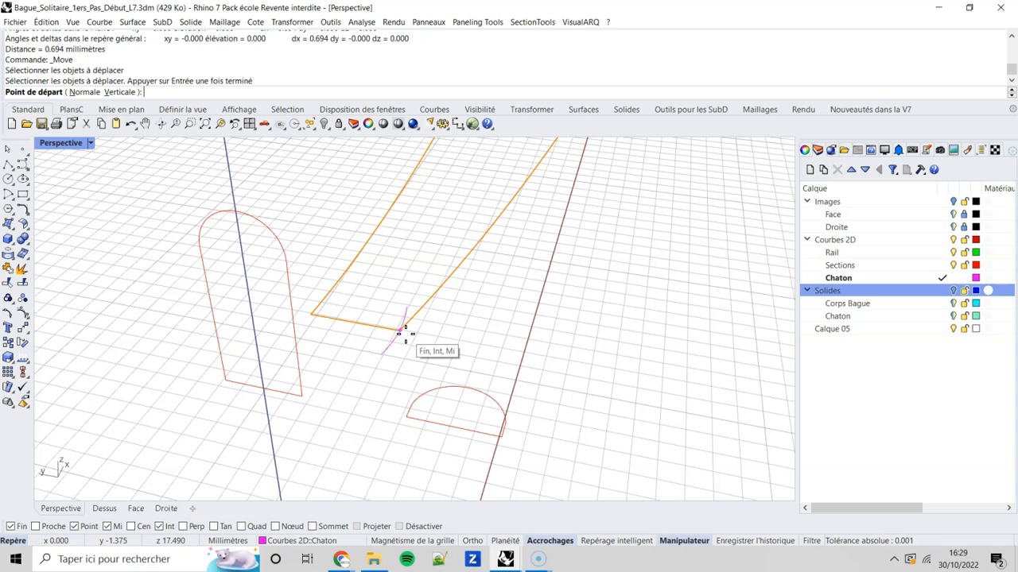
click(406, 333)
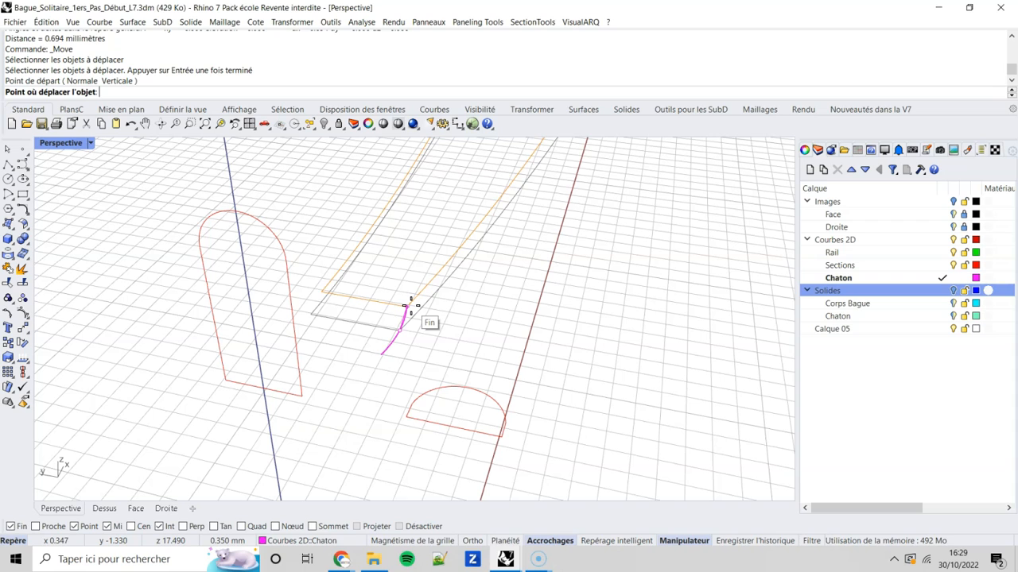
click(411, 305)
- Extrude the closed prong profile along the short bezel arc as a surface, using the arc's end nearest the profile as the start
right_drag(411, 310, 491, 368)
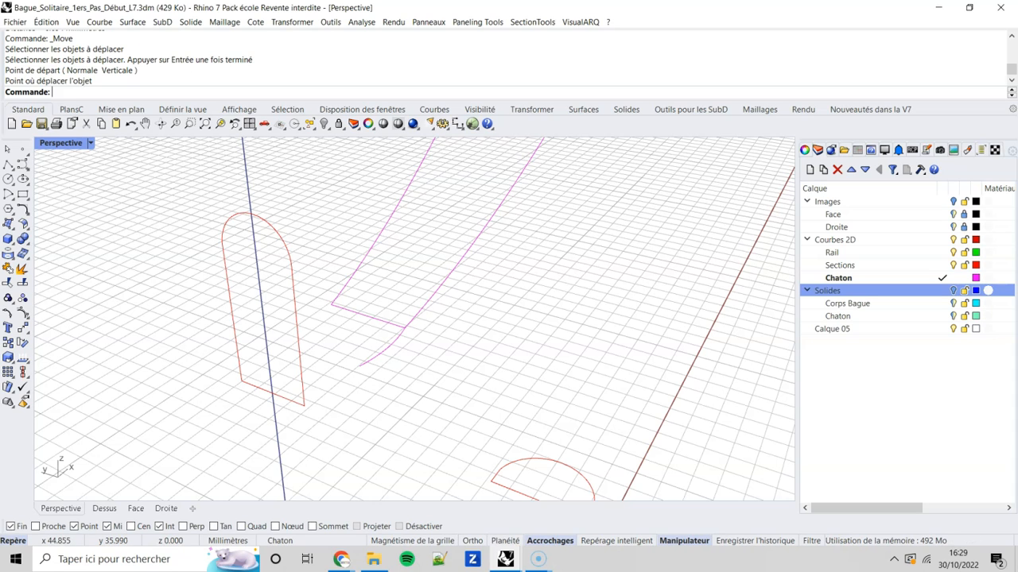
click(130, 22)
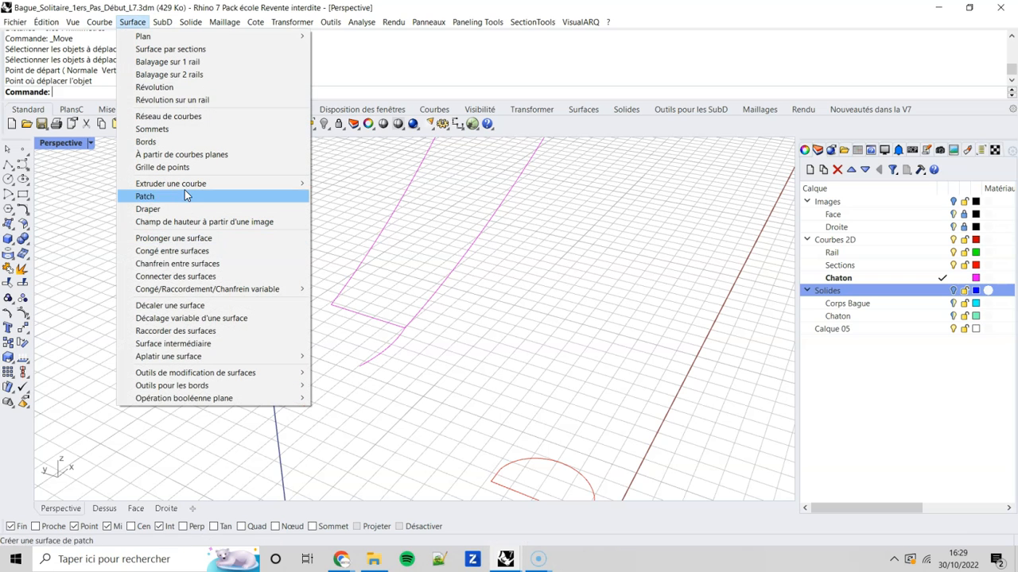
mouse_move(198, 184)
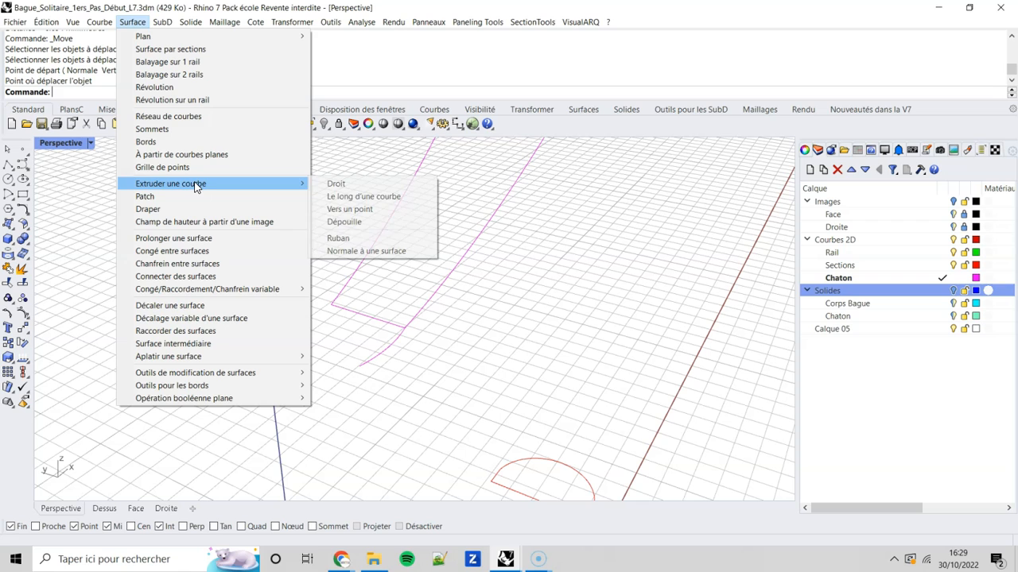
click(372, 204)
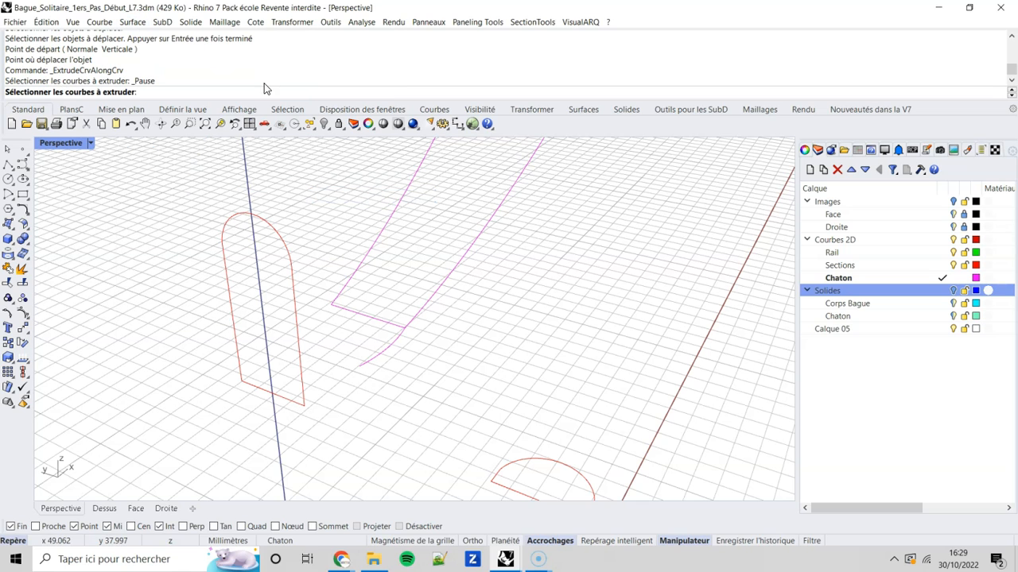
click(488, 229)
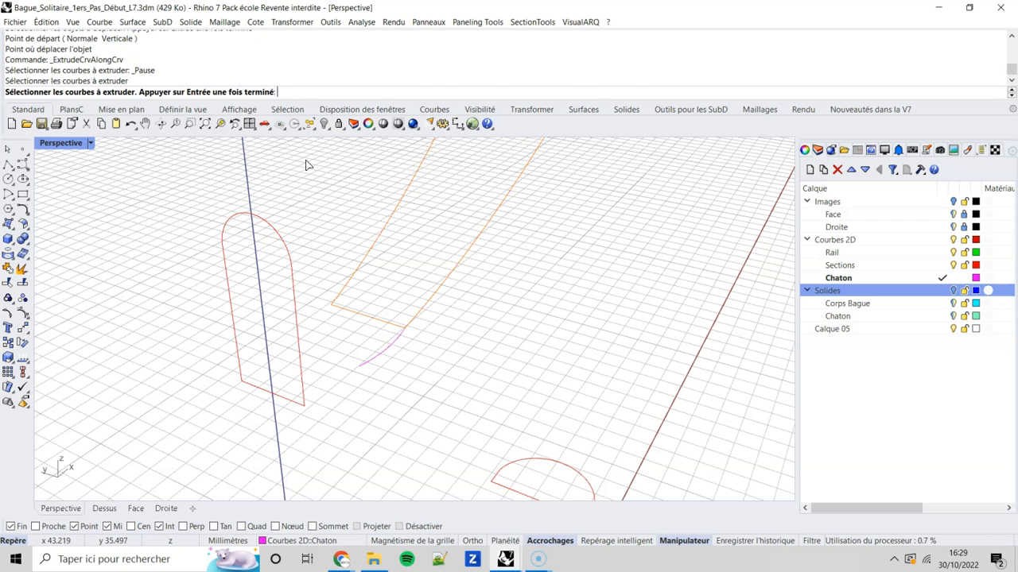
key(Return)
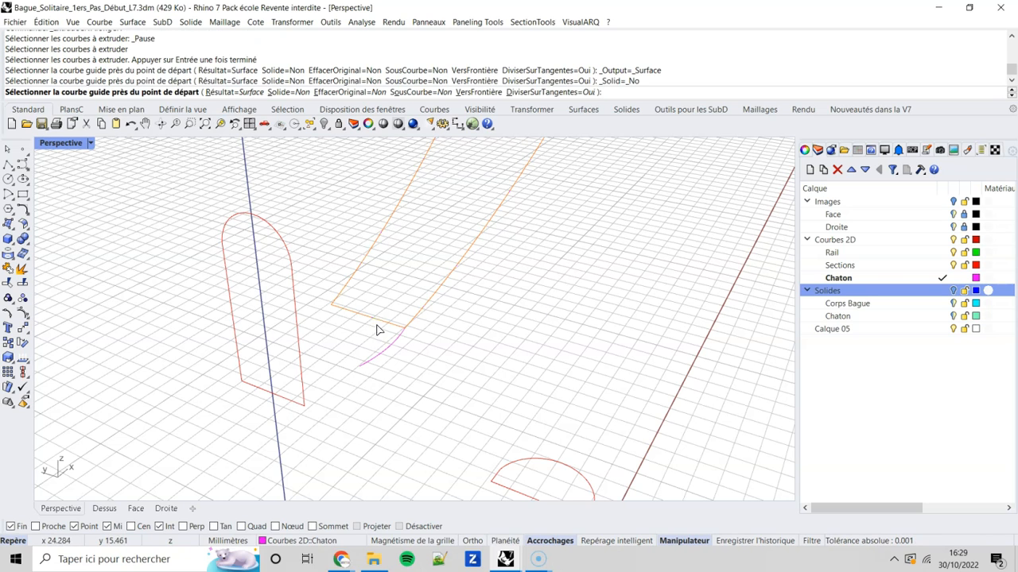
scroll(402, 333, up, 3)
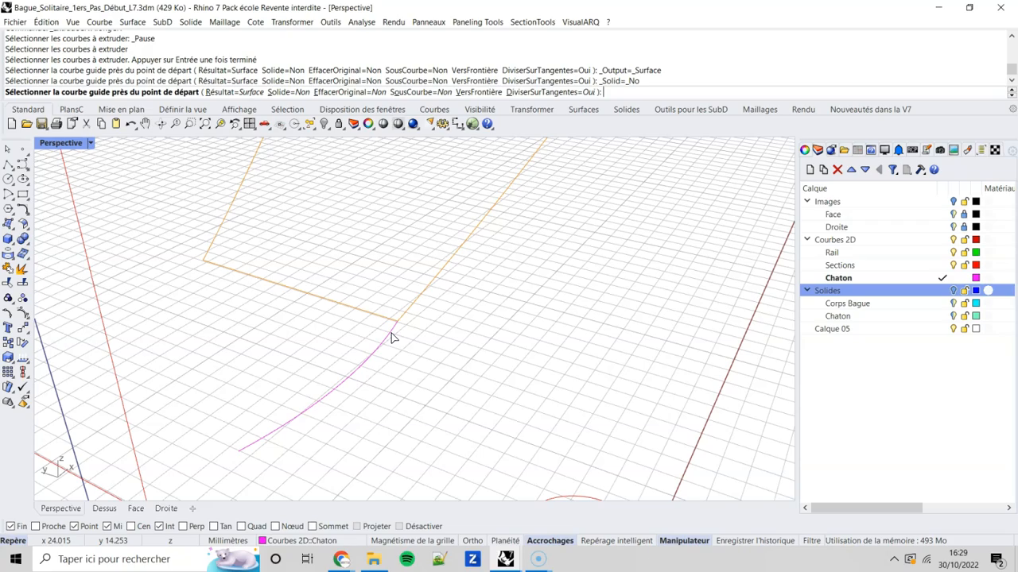
click(391, 338)
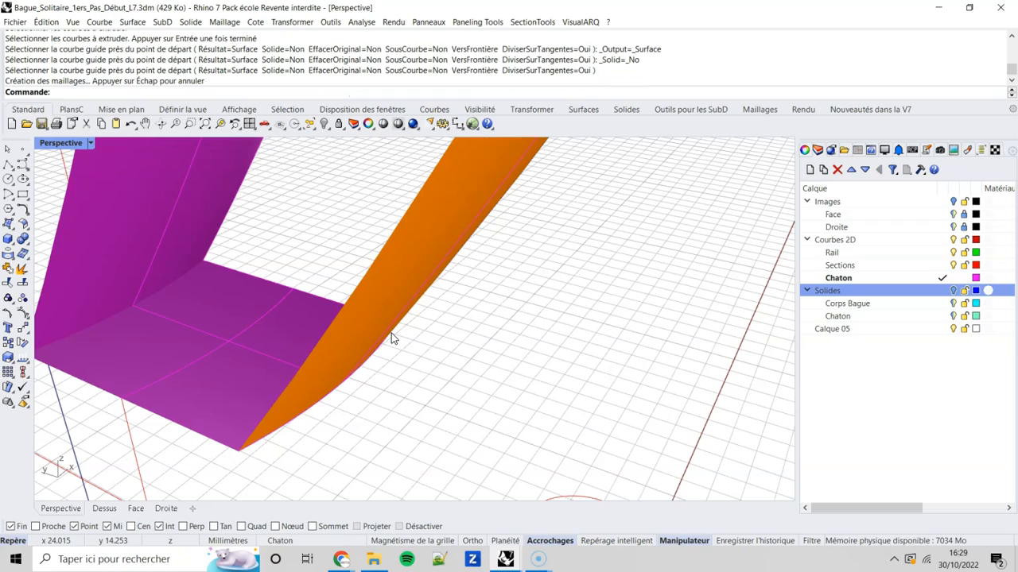
scroll(391, 334, down, 5)
mouse_move(430, 344)
right_down()
mouse_move(398, 341)
mouse_move(470, 334)
mouse_move(435, 344)
right_up()
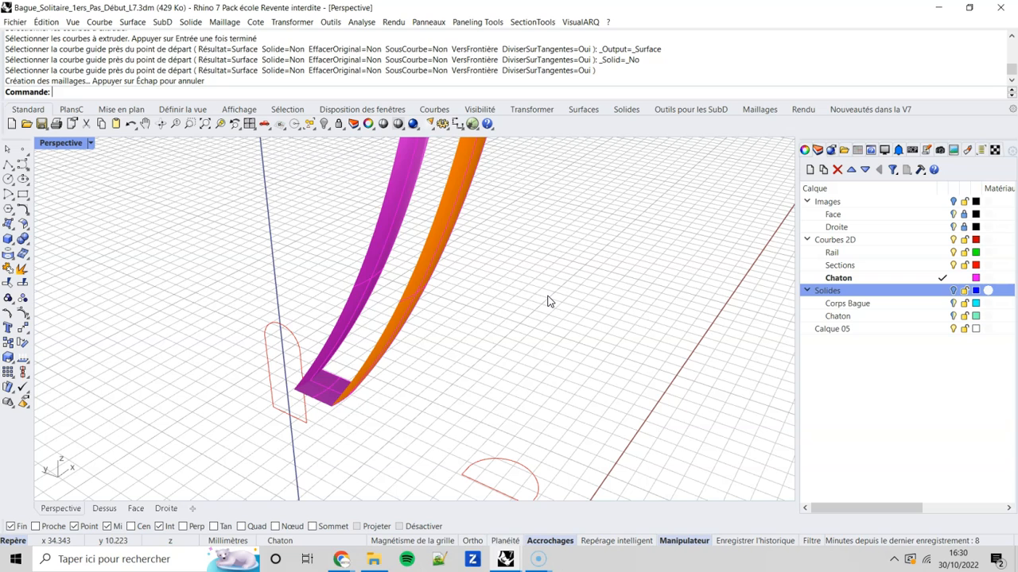
- Check the extruded prong's object type in its properties
click(435, 240)
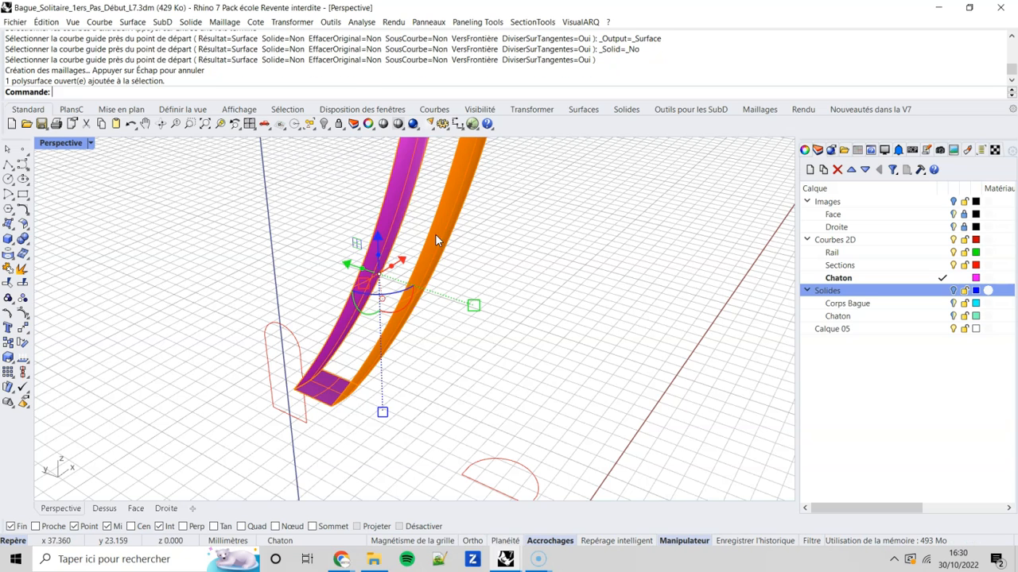
key(Escape)
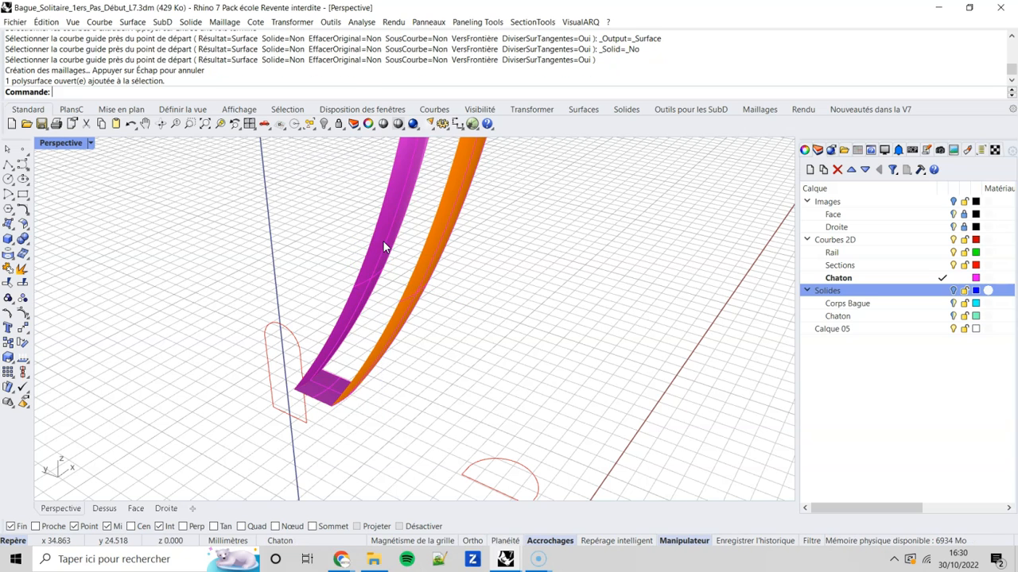
click(384, 247)
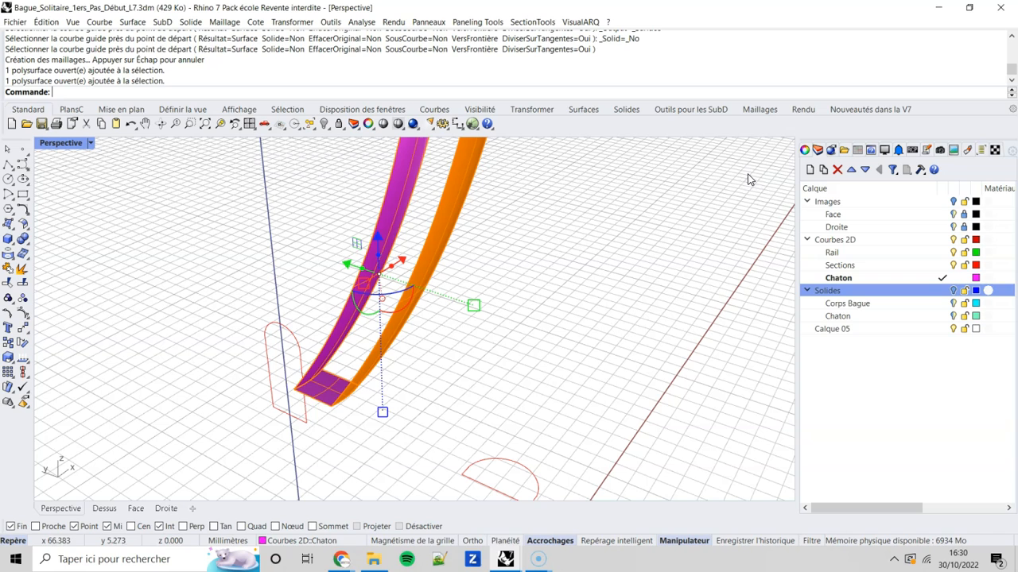
click(806, 152)
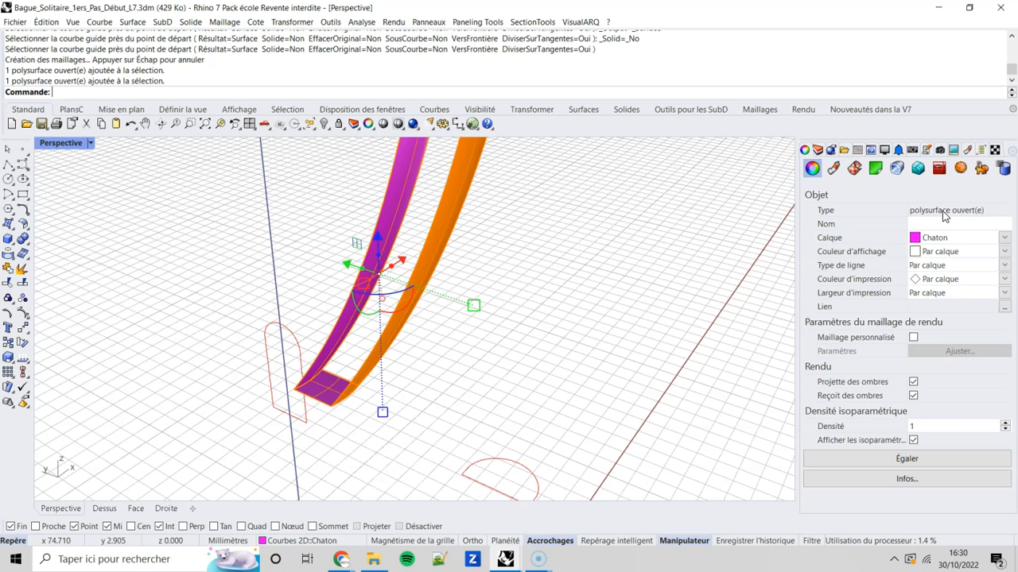
click(695, 212)
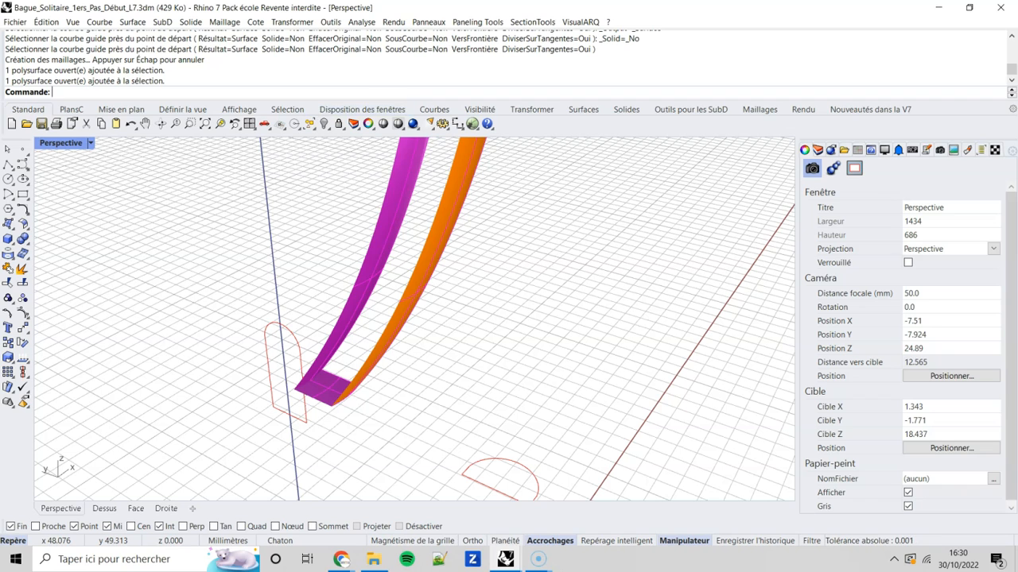
- Cap the planar holes at both open ends of the extruded prong to make it a closed solid
click(190, 22)
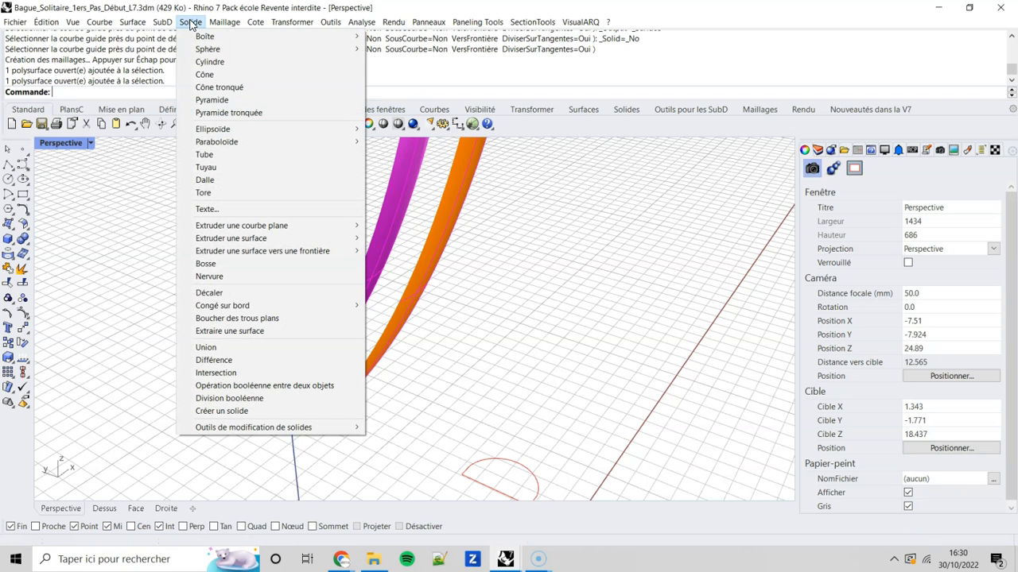
click(261, 318)
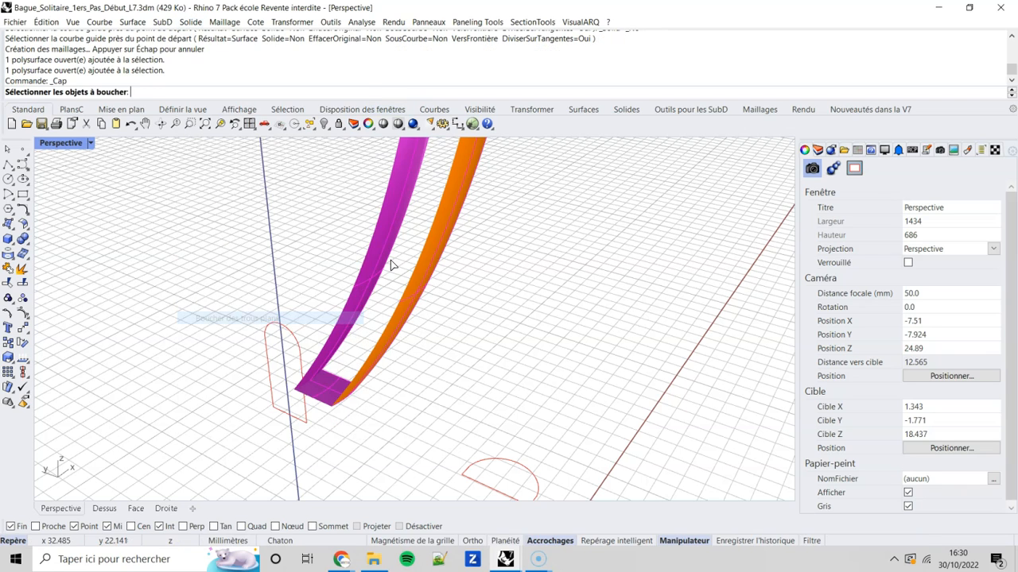
click(379, 255)
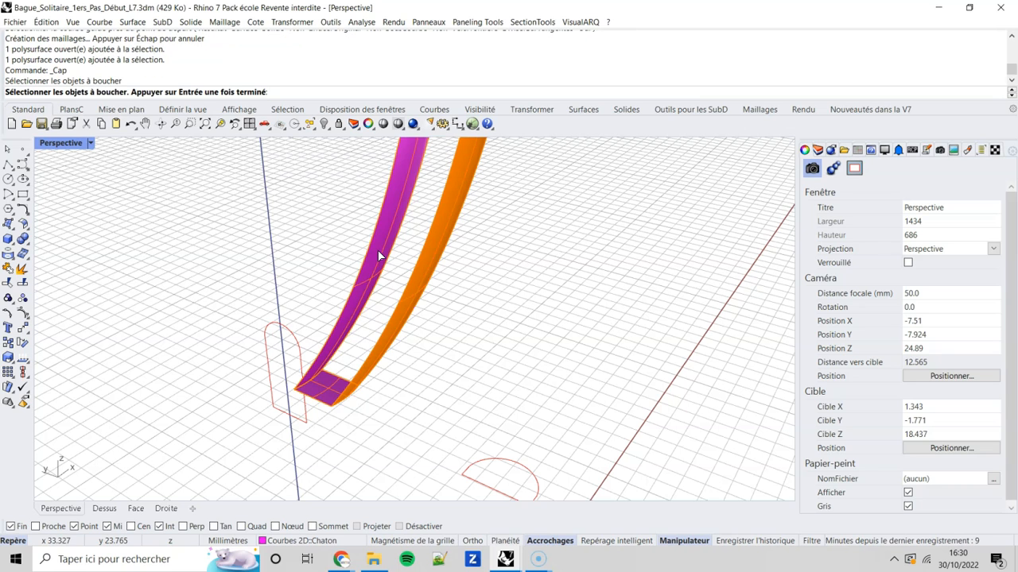
key(Return)
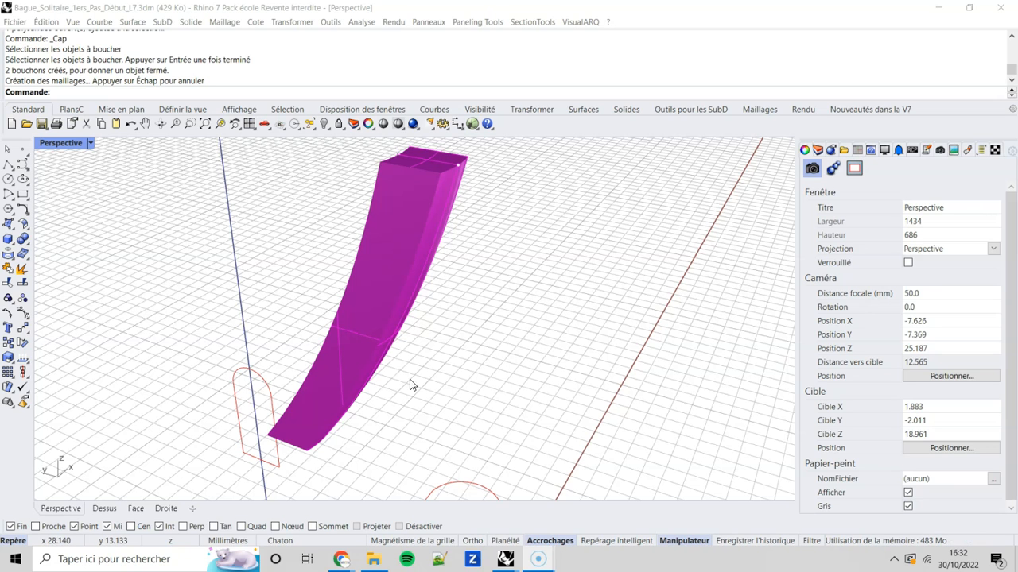
right_drag(425, 334, 446, 334)
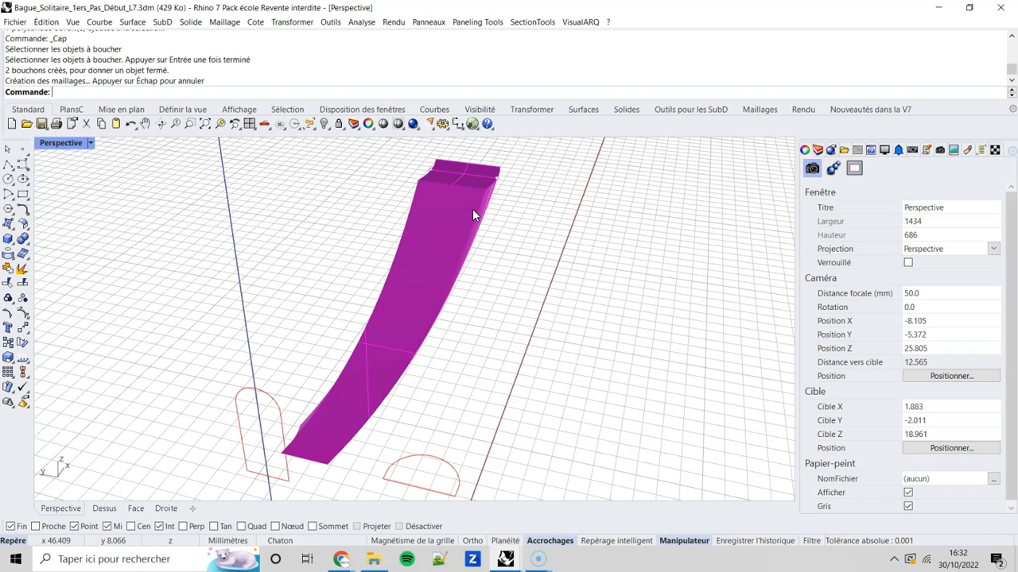
scroll(472, 213, down, 2)
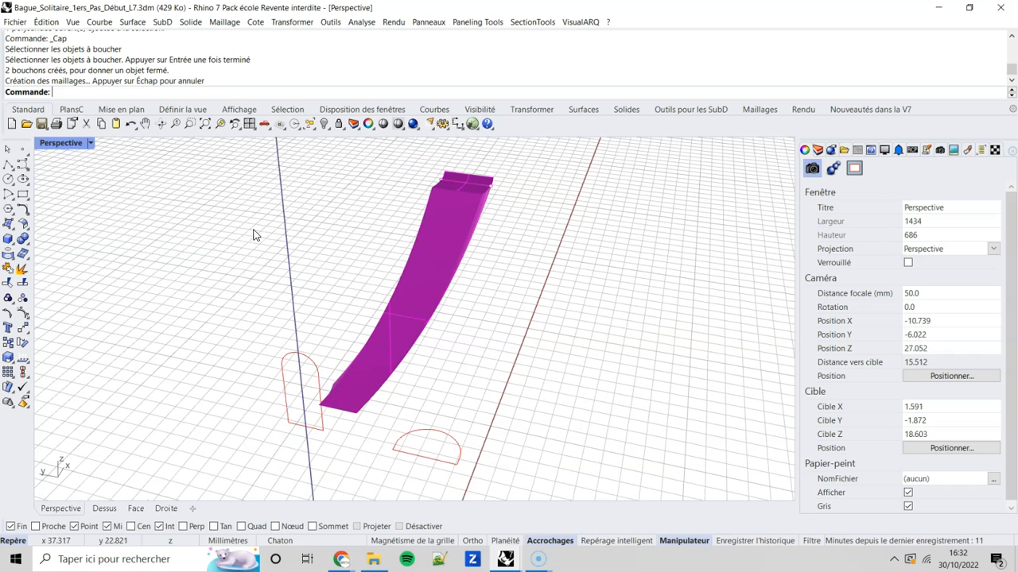